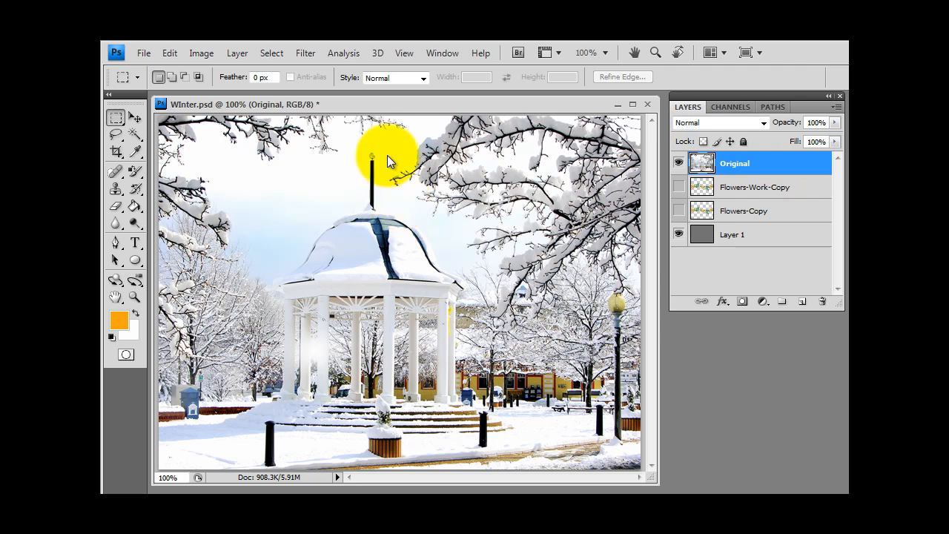
Duplicate the Original layer and name the copy Winter-Work-Copy.
click(235, 54)
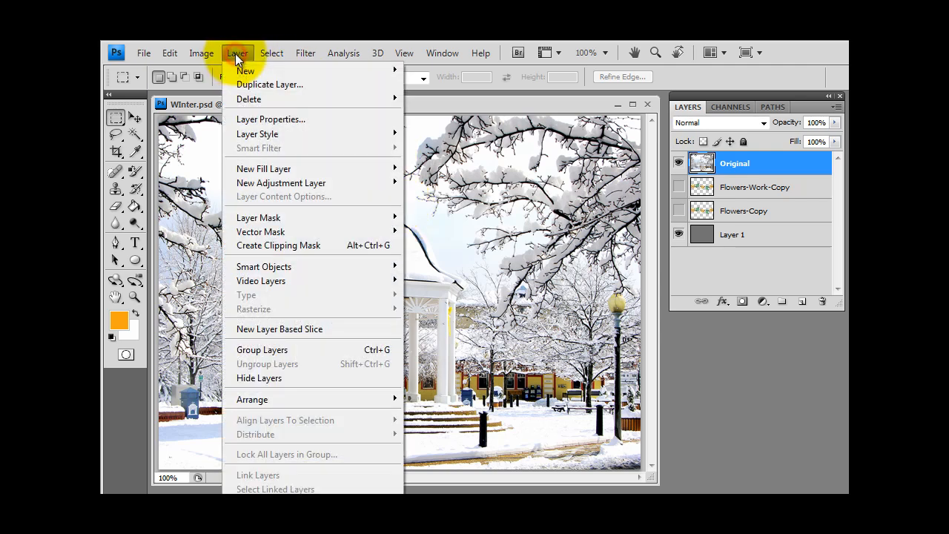
click(252, 77)
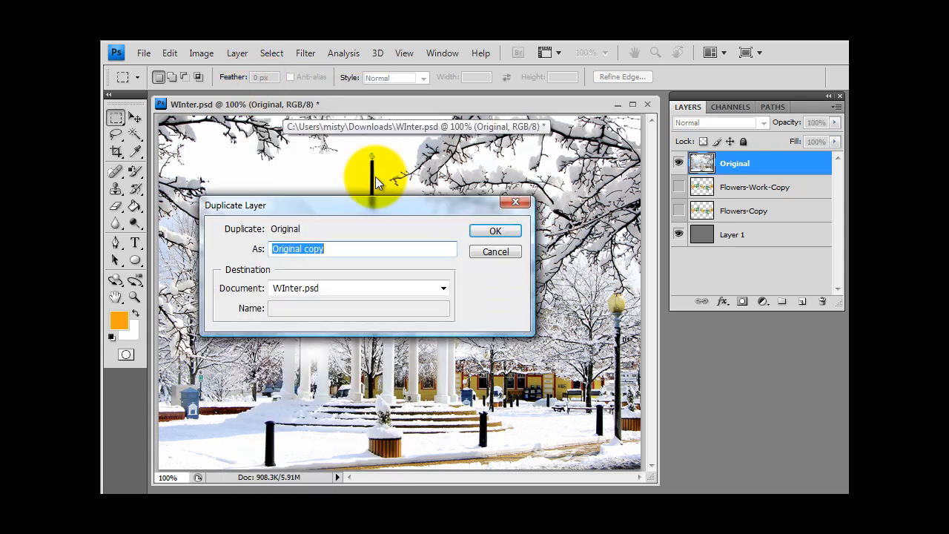
text(Winter-Work-Copy)
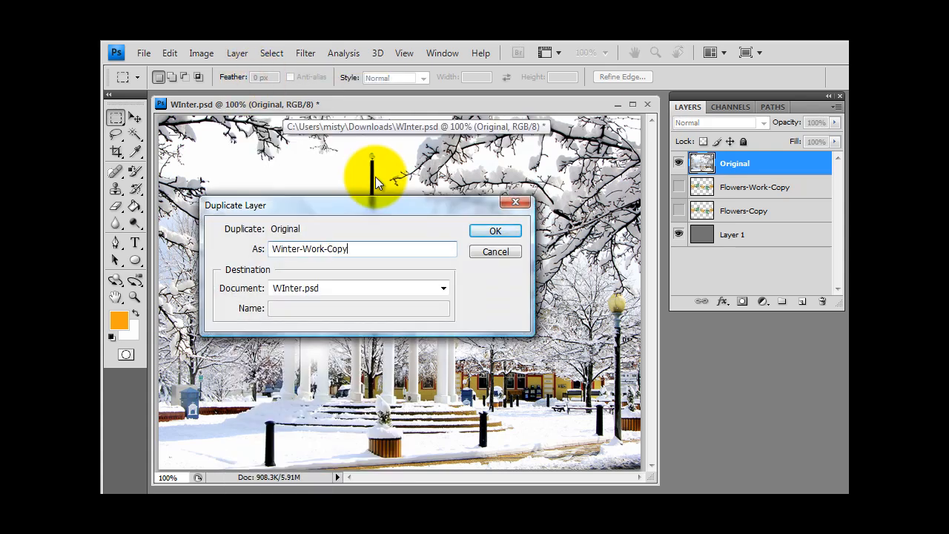
click(495, 231)
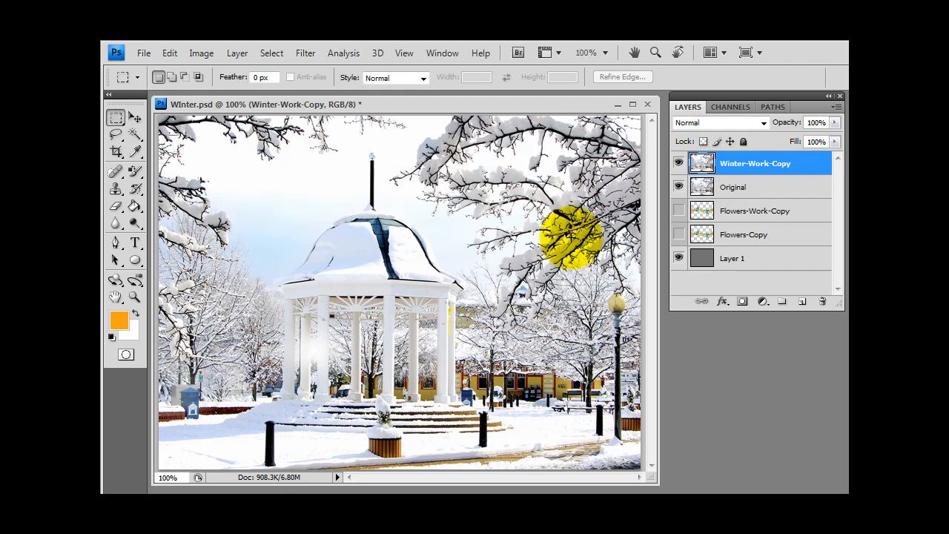
Colorize the Winter-Work-Copy layer with a Hue/Saturation adjustment at hue 200, saturation 50 and lightness -4.
click(201, 53)
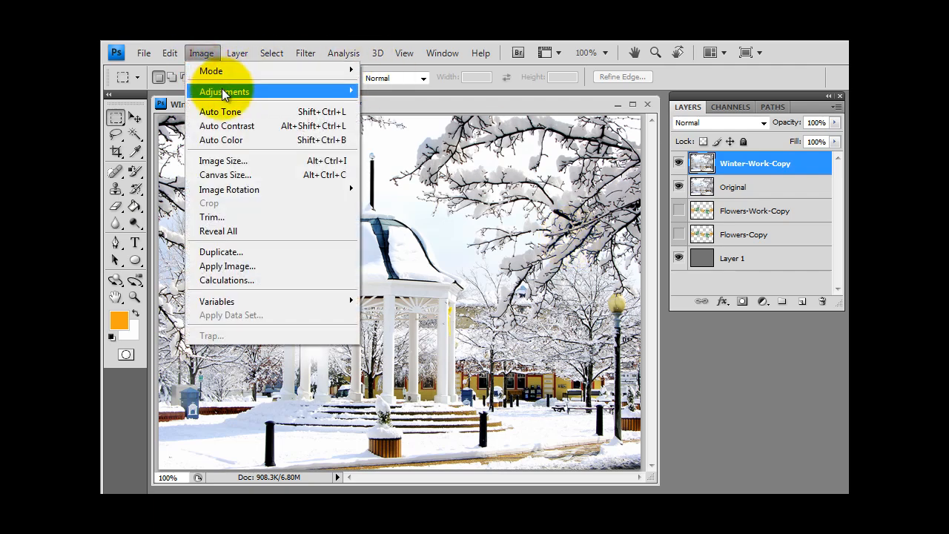
mouse_move(222, 88)
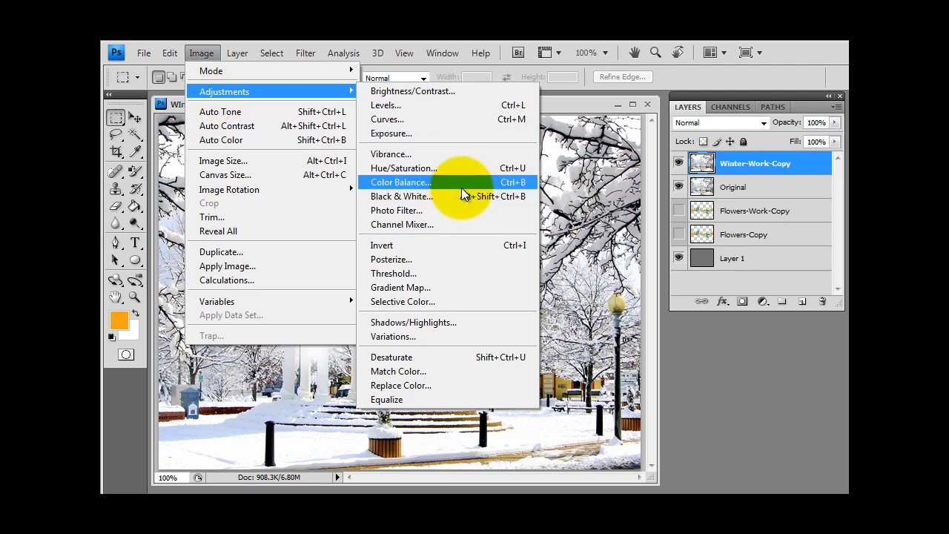
click(450, 169)
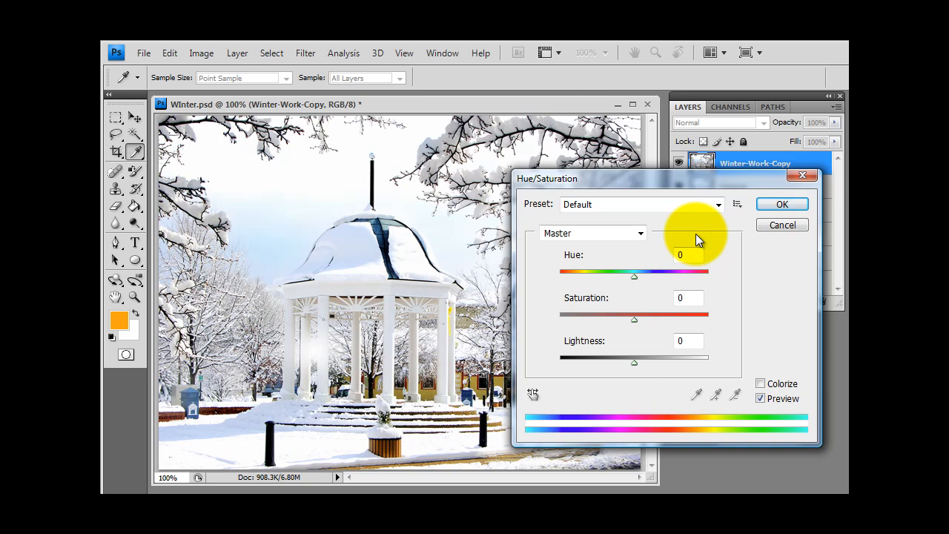
click(762, 384)
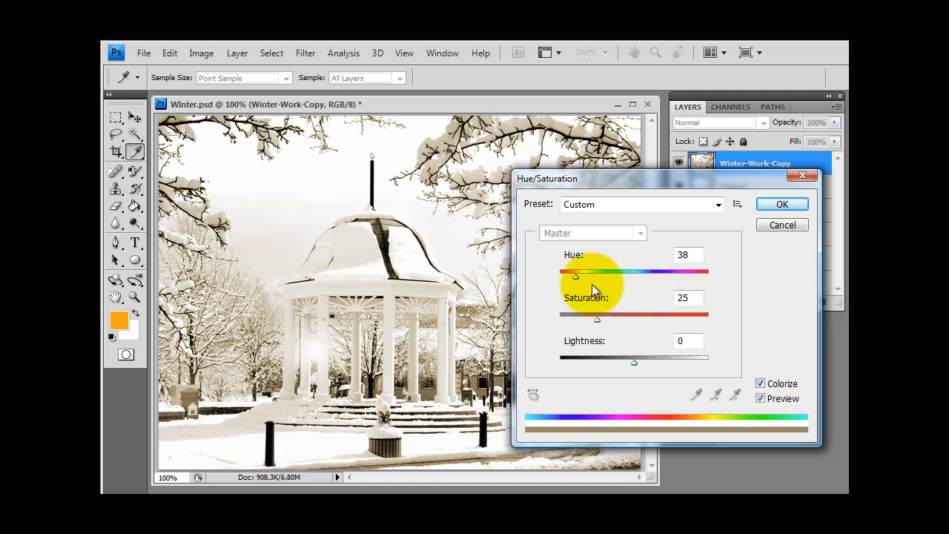
drag(575, 277, 642, 286)
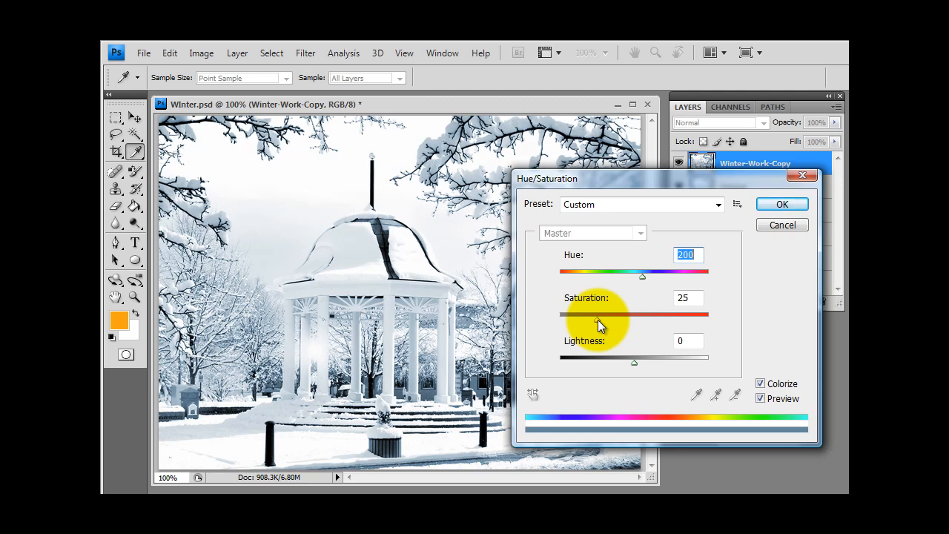
drag(598, 319, 706, 315)
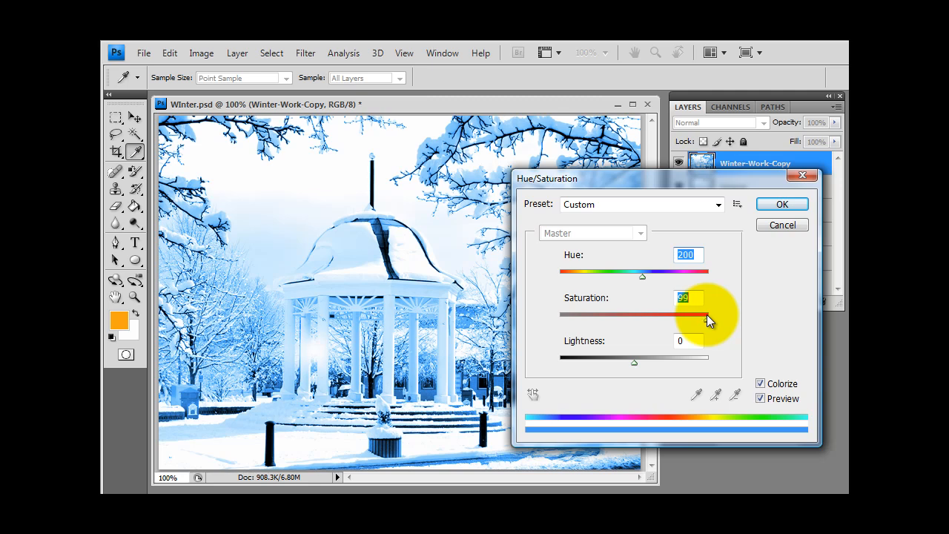
drag(707, 315, 634, 321)
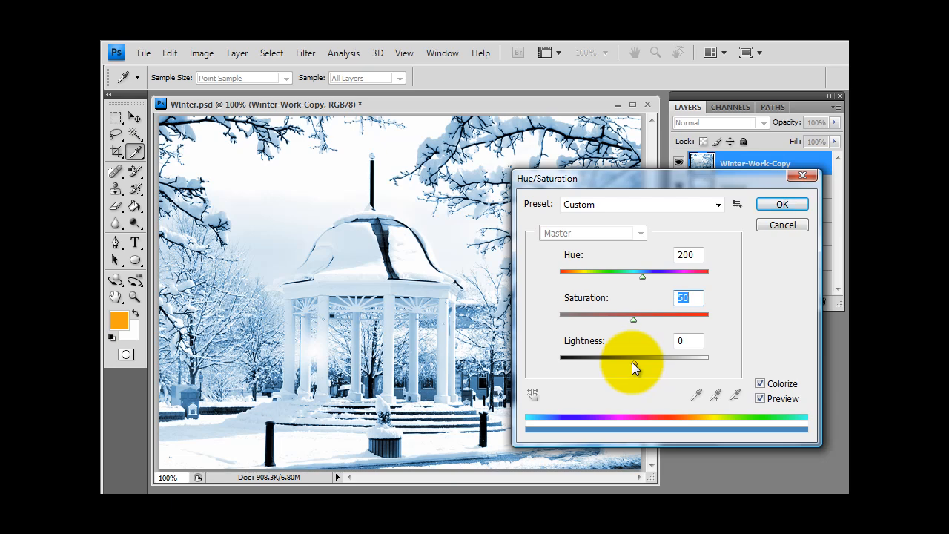
mouse_move(633, 363)
mouse_down()
mouse_move(581, 367)
mouse_move(659, 361)
mouse_move(631, 363)
mouse_up()
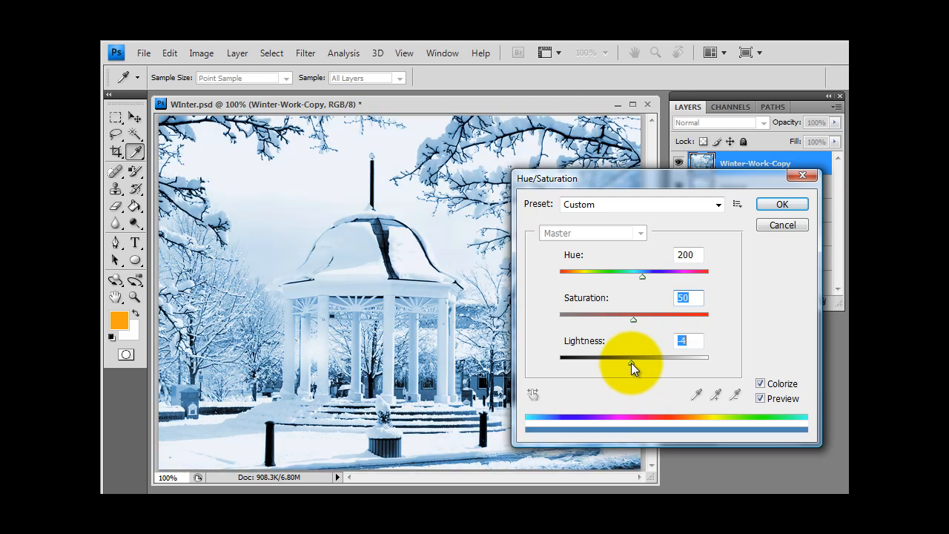
drag(640, 182, 649, 170)
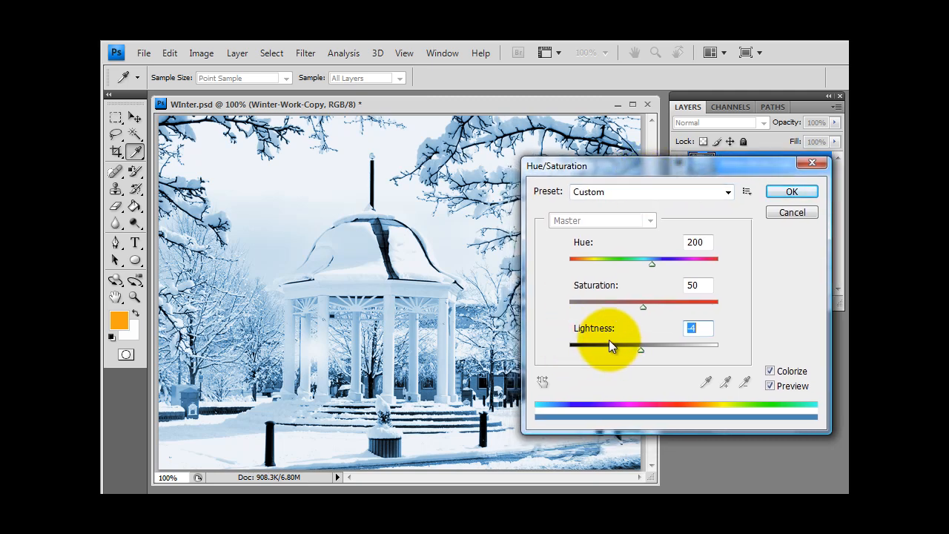
click(785, 191)
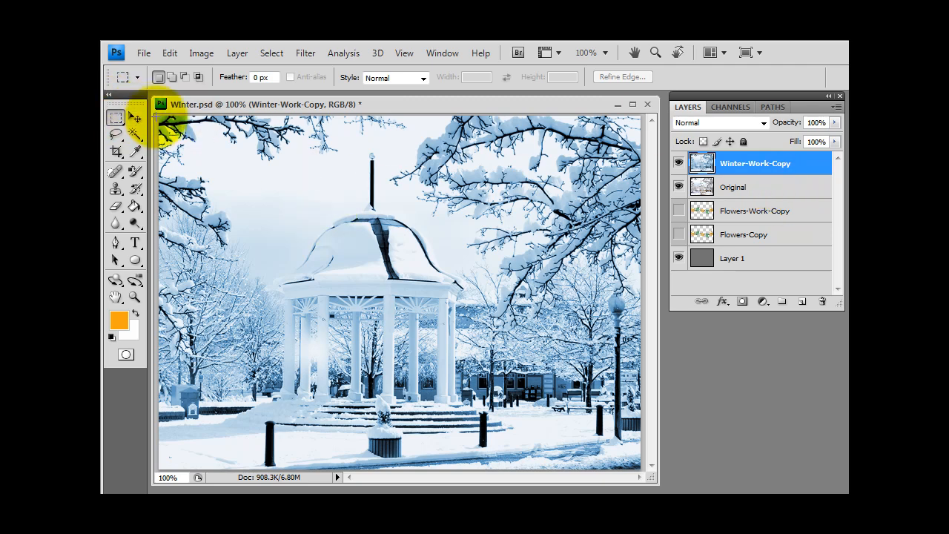
Delete the left half of the Winter-Work-Copy layer to compare it with the original, undo the deletion and deselect.
drag(156, 115, 166, 185)
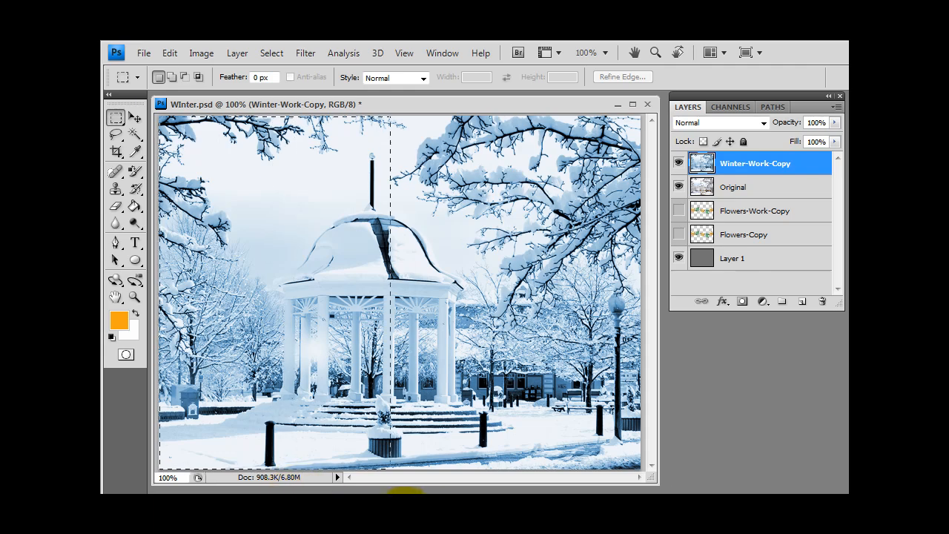
key(ctrl+z)
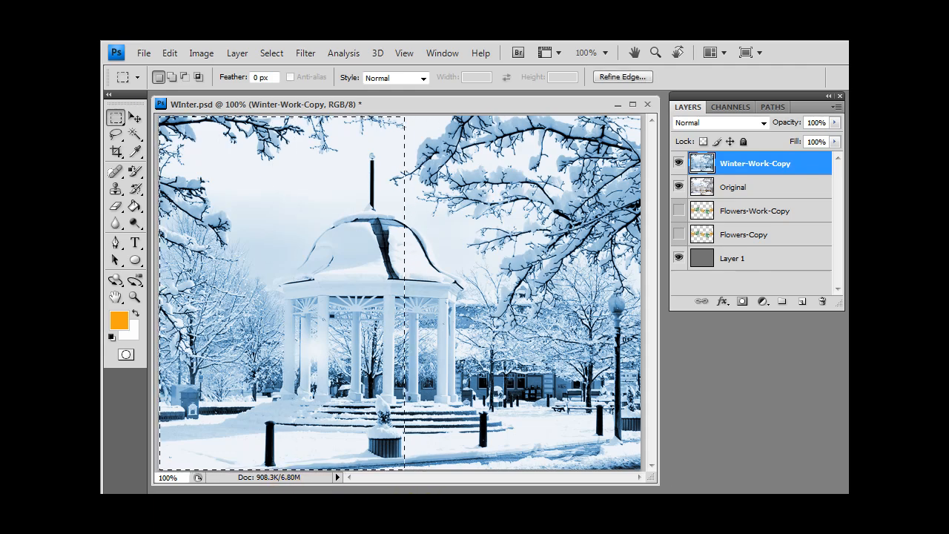
key(Delete)
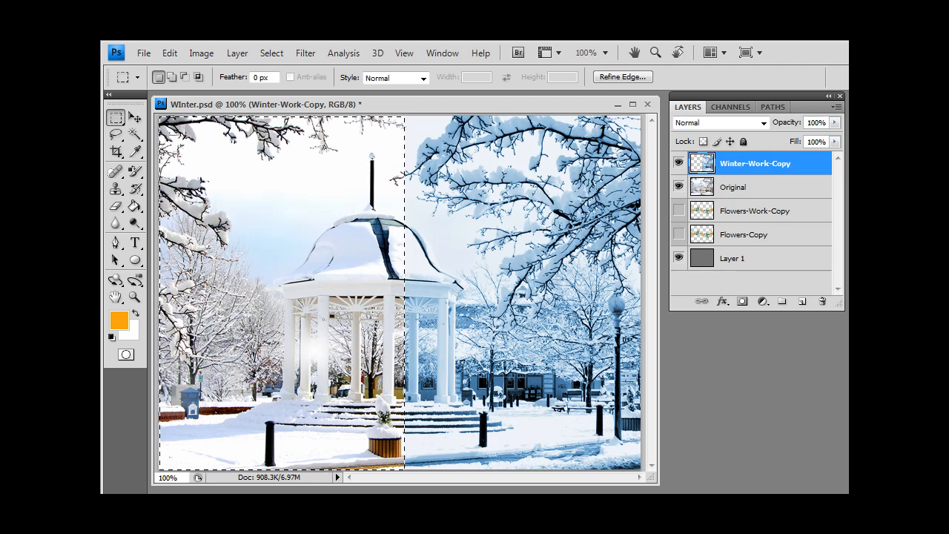
key(ctrl+z)
key(ctrl+d)
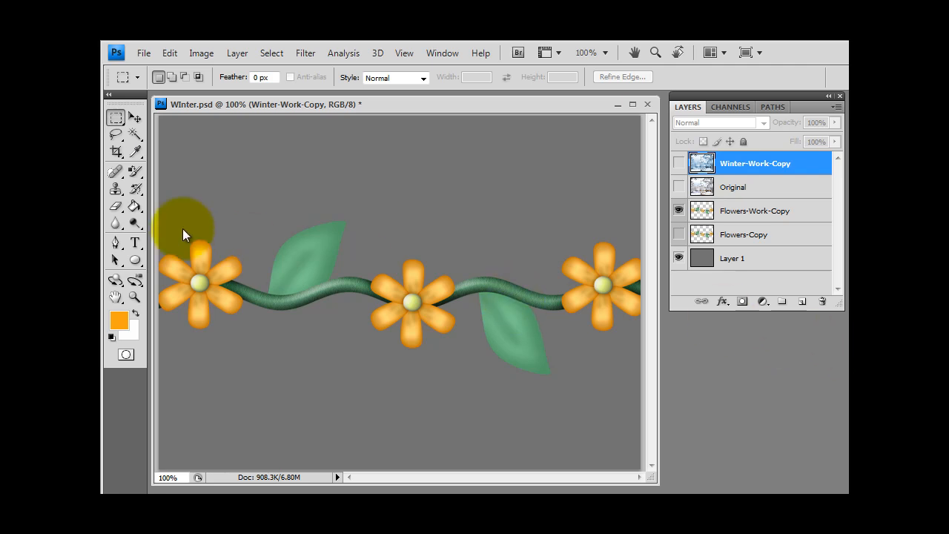
Activate the Color Replacement Tool on the Flowers-Work-Copy layer and set the foreground color to magenta fb07d0.
click(132, 173)
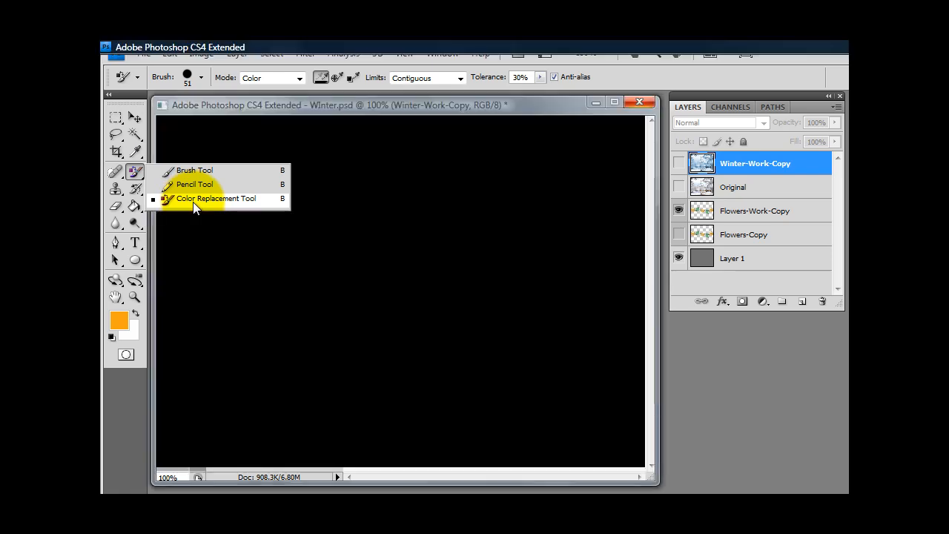
click(192, 200)
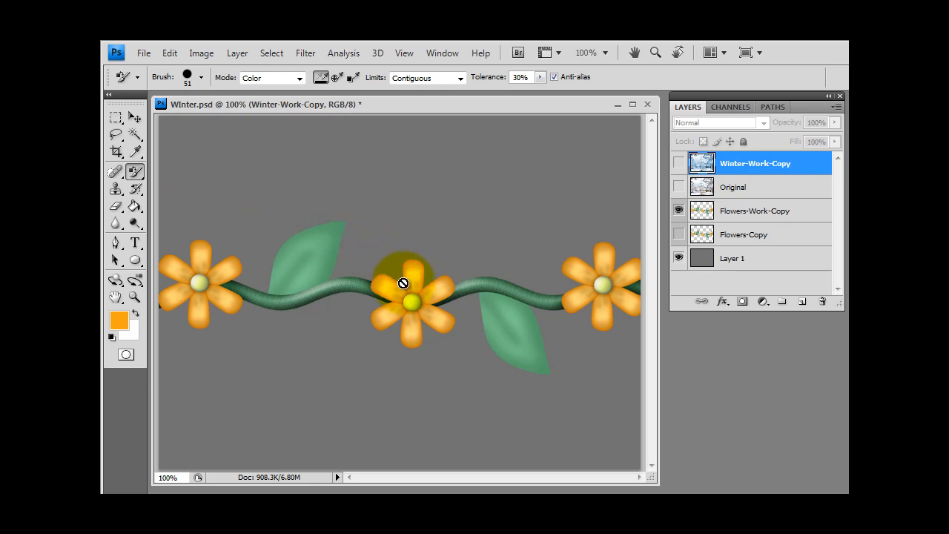
click(728, 211)
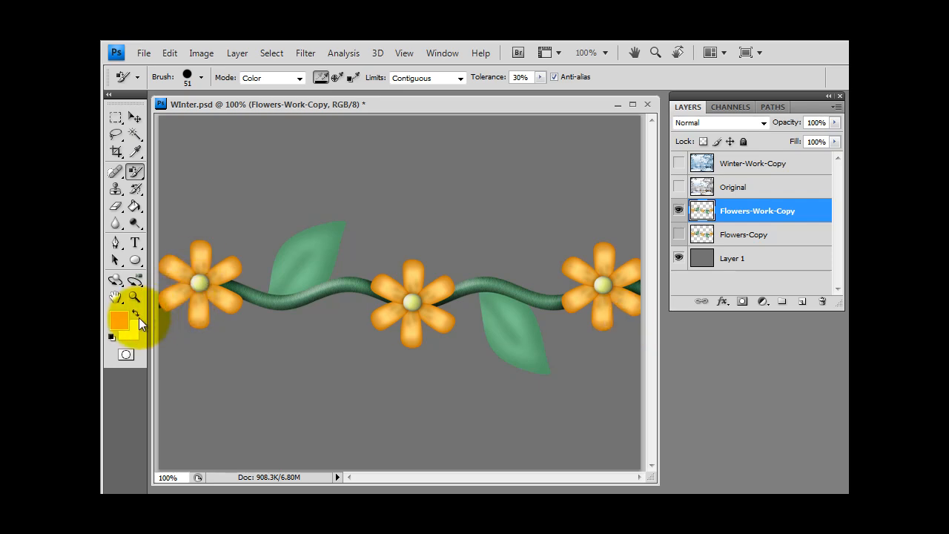
click(118, 321)
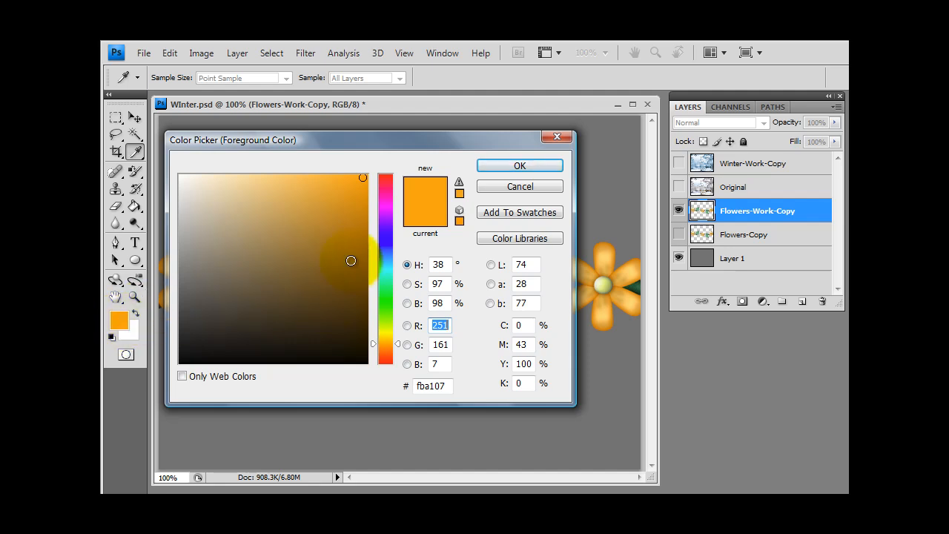
click(390, 203)
drag(390, 203, 388, 200)
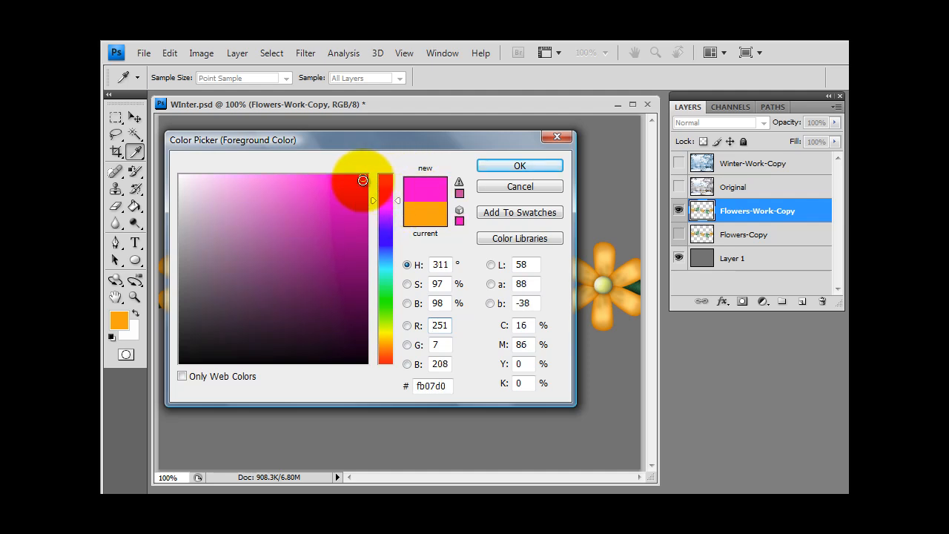
click(517, 160)
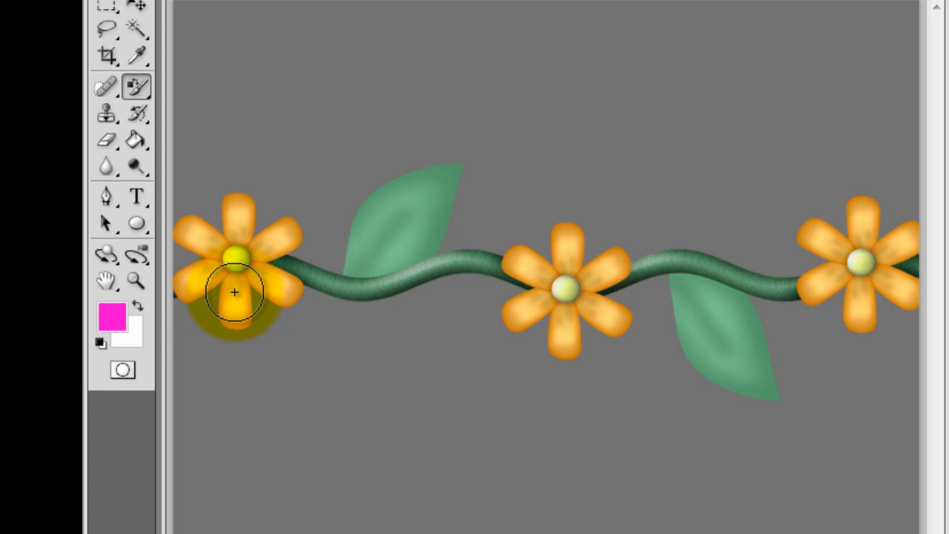
Paint the petals of the leftmost flower with the magenta foreground color, leaving its center and the vine untouched.
mouse_move(234, 292)
mouse_down()
mouse_move(233, 261)
mouse_move(232, 320)
mouse_up()
mouse_move(226, 313)
mouse_down()
mouse_move(222, 276)
mouse_move(186, 298)
mouse_move(175, 291)
mouse_move(221, 255)
mouse_move(180, 227)
mouse_move(206, 241)
mouse_move(231, 237)
mouse_move(241, 216)
mouse_move(233, 201)
mouse_move(246, 213)
mouse_move(242, 223)
mouse_move(235, 205)
mouse_move(244, 245)
mouse_move(288, 226)
mouse_move(294, 237)
mouse_move(292, 225)
mouse_move(276, 242)
mouse_move(252, 233)
mouse_move(273, 289)
mouse_move(282, 284)
mouse_move(271, 290)
mouse_move(250, 260)
mouse_move(286, 287)
mouse_up()
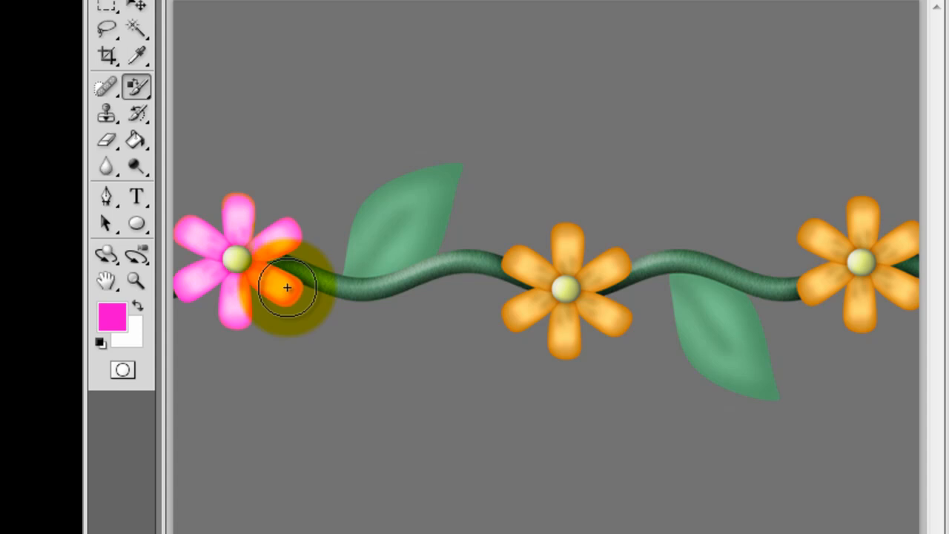
mouse_move(287, 288)
mouse_down()
mouse_move(265, 241)
mouse_move(248, 228)
mouse_move(241, 237)
mouse_move(242, 203)
mouse_move(229, 203)
mouse_move(198, 244)
mouse_move(201, 271)
mouse_move(296, 292)
mouse_move(290, 297)
mouse_move(298, 290)
mouse_move(291, 230)
mouse_move(240, 214)
mouse_move(229, 198)
mouse_move(239, 186)
mouse_move(269, 402)
mouse_move(313, 295)
mouse_move(325, 304)
mouse_up()
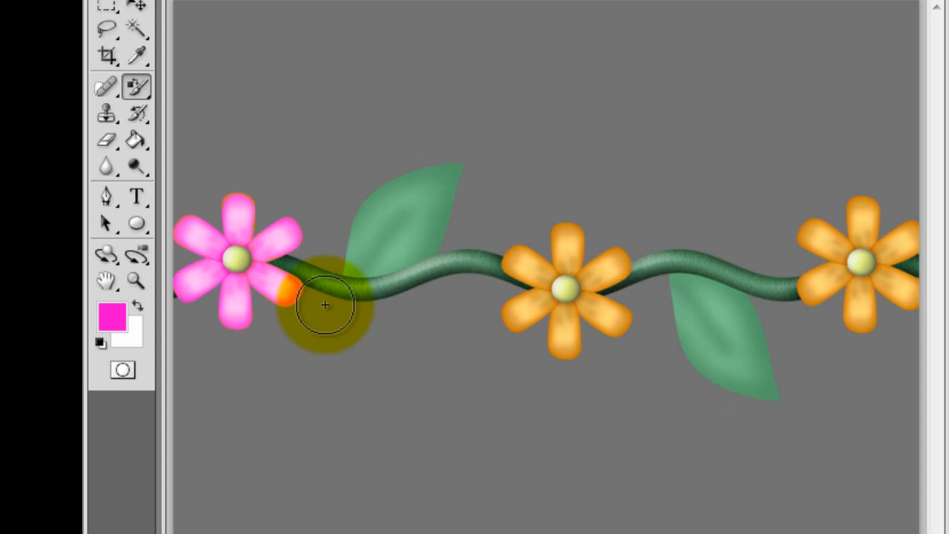
Set the foreground color to purple ca07fb and recolor the petals and center of the middle flower with it.
click(110, 314)
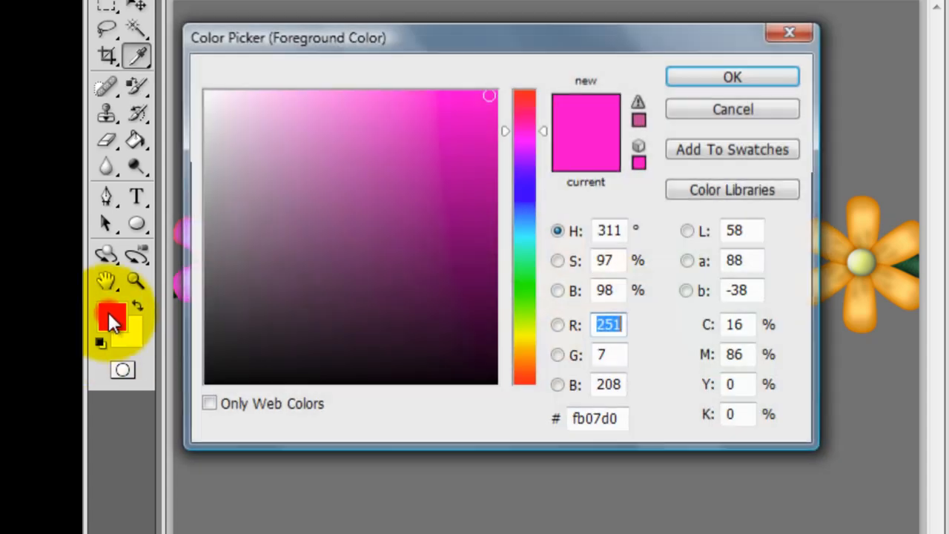
drag(530, 133, 533, 149)
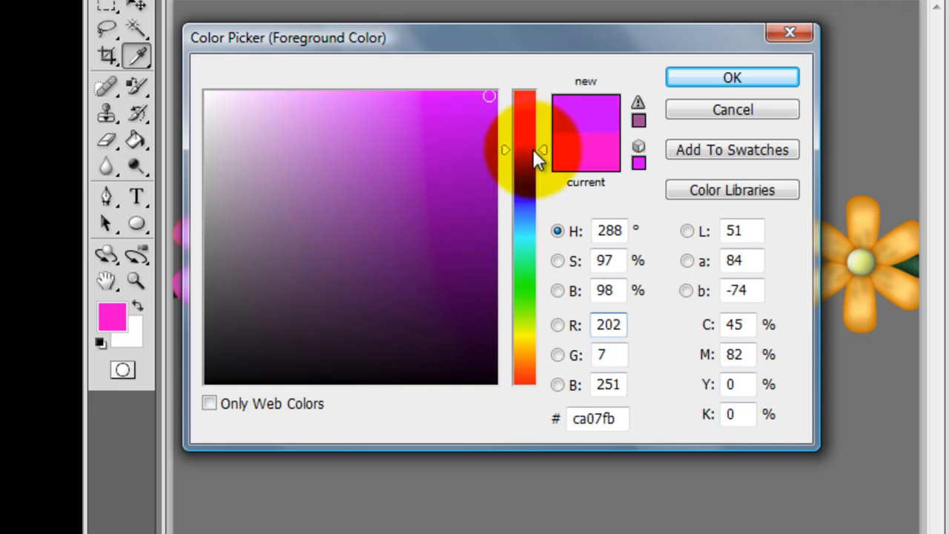
click(707, 77)
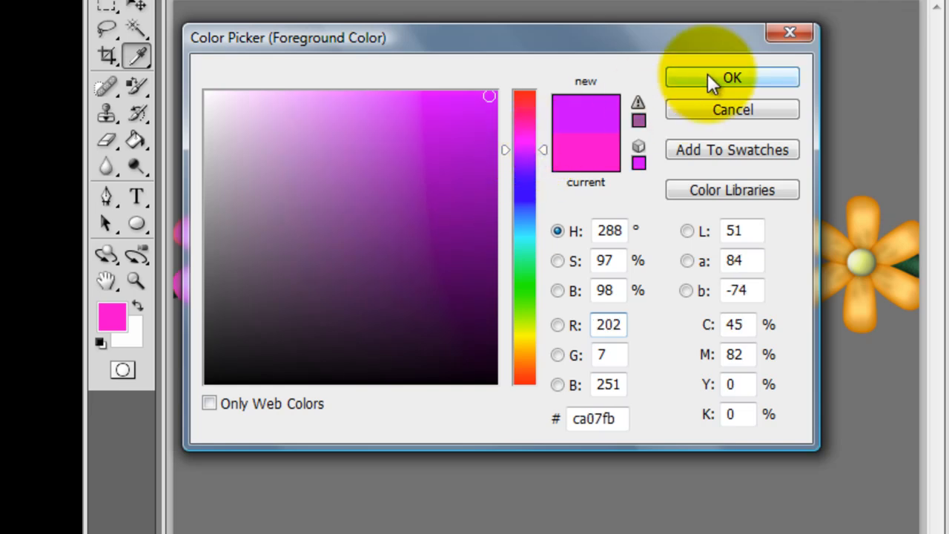
click(708, 77)
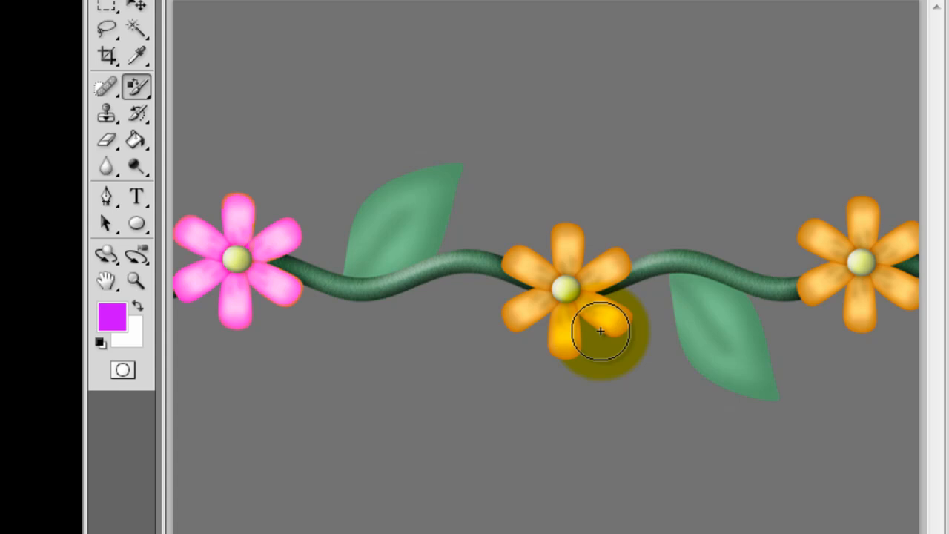
mouse_move(600, 331)
mouse_down()
mouse_move(583, 333)
mouse_move(564, 311)
mouse_move(563, 349)
mouse_move(556, 306)
mouse_move(509, 313)
mouse_move(533, 303)
mouse_move(532, 276)
mouse_move(513, 256)
mouse_move(504, 269)
mouse_move(546, 272)
mouse_move(565, 256)
mouse_move(561, 229)
mouse_move(591, 269)
mouse_move(610, 267)
mouse_move(615, 254)
mouse_move(627, 262)
mouse_move(587, 280)
mouse_move(618, 333)
mouse_move(616, 316)
mouse_move(582, 307)
mouse_move(585, 289)
mouse_move(572, 272)
mouse_move(567, 286)
mouse_move(548, 281)
mouse_move(557, 277)
mouse_up()
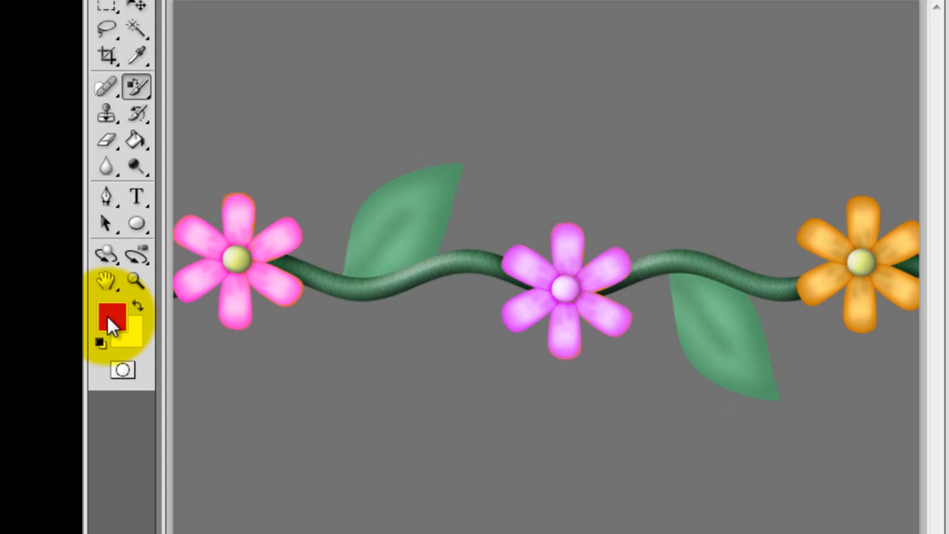
Set the foreground color to orange fbaa05, recolor the petals of the rightmost flower, and undo the last extra stroke.
click(106, 315)
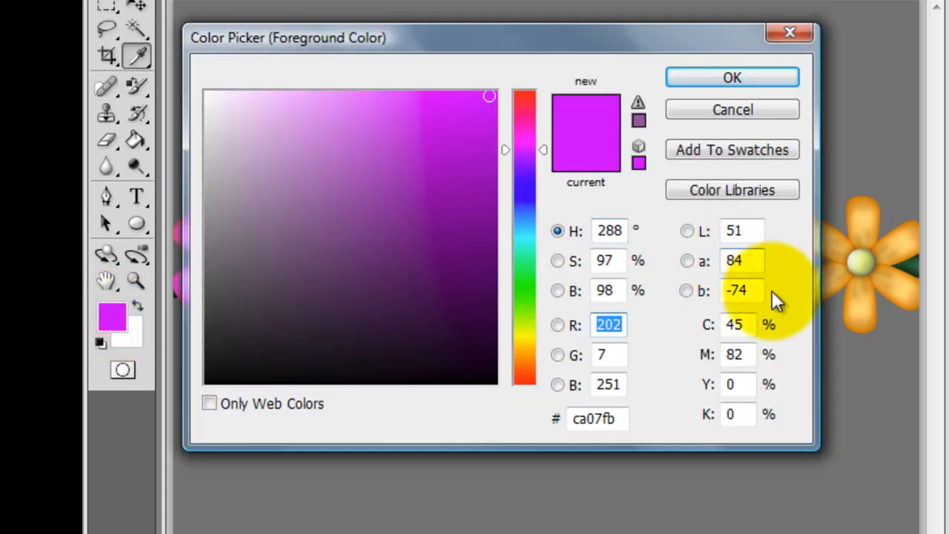
click(858, 308)
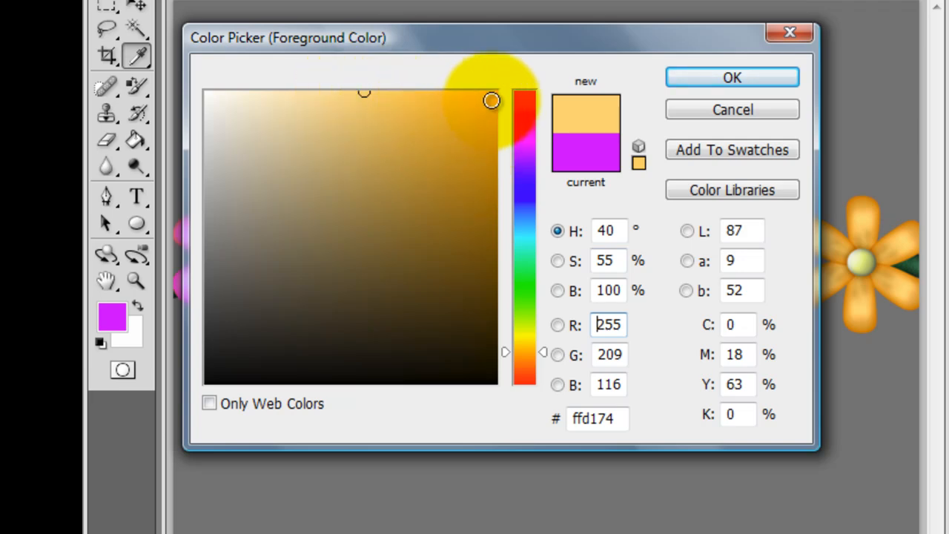
click(491, 96)
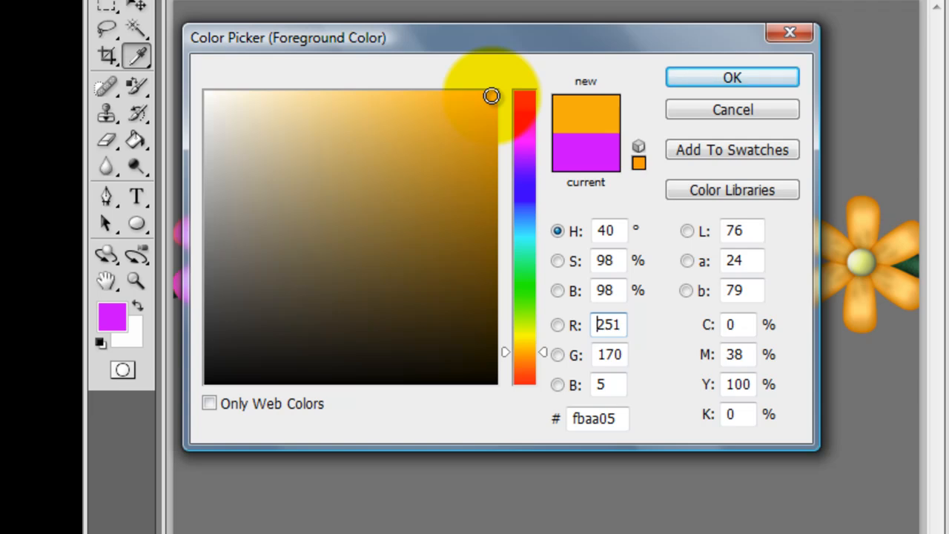
click(728, 71)
key(b)
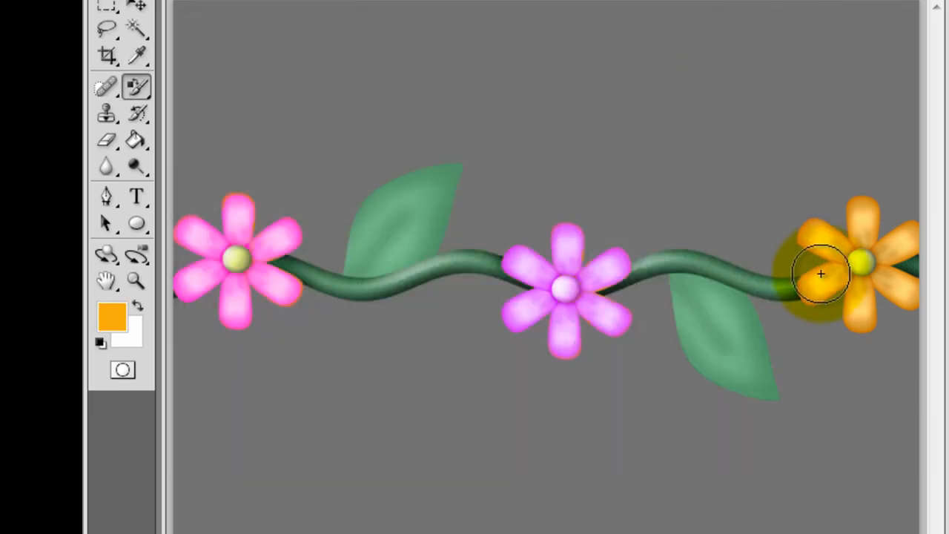
mouse_move(836, 275)
mouse_down()
mouse_move(809, 292)
mouse_move(838, 261)
mouse_move(809, 236)
mouse_move(841, 250)
mouse_move(858, 241)
mouse_move(857, 209)
mouse_move(885, 252)
mouse_move(912, 240)
mouse_move(882, 278)
mouse_move(913, 296)
mouse_move(895, 284)
mouse_move(863, 284)
mouse_move(860, 317)
mouse_up()
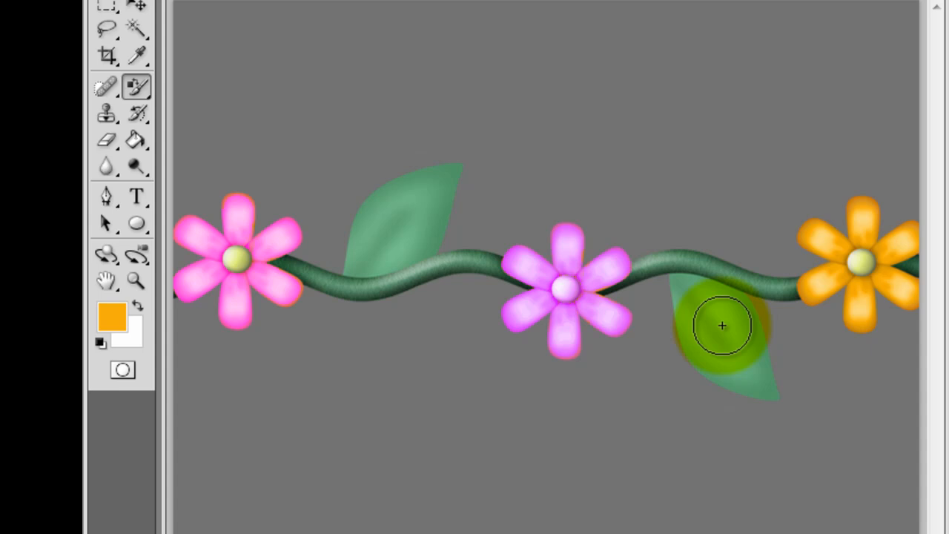
key(ctrl+z)
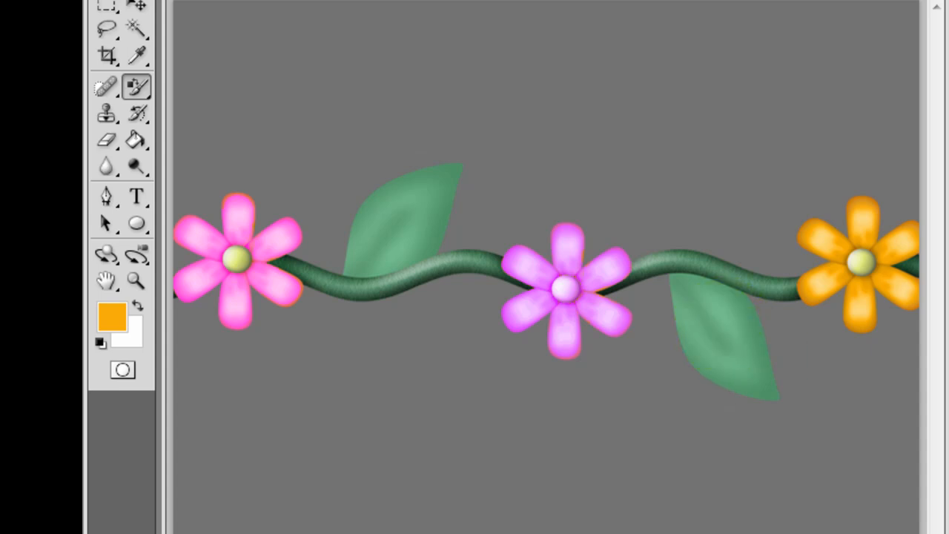